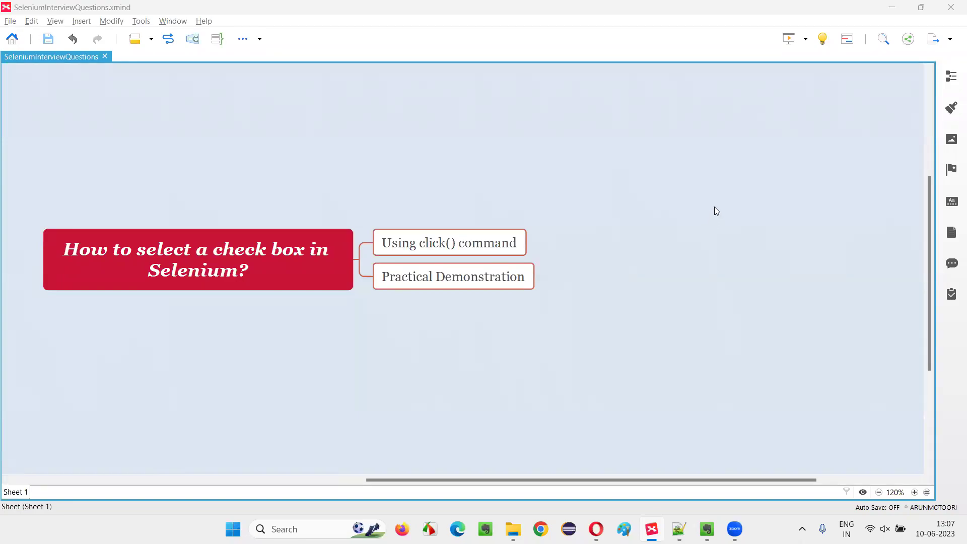
Step: In the mind map, select the checkbox topic's 'Using click() command' Practical Demonstration subtopic
{"action": "left_click", "coordinate": [257, 256]}
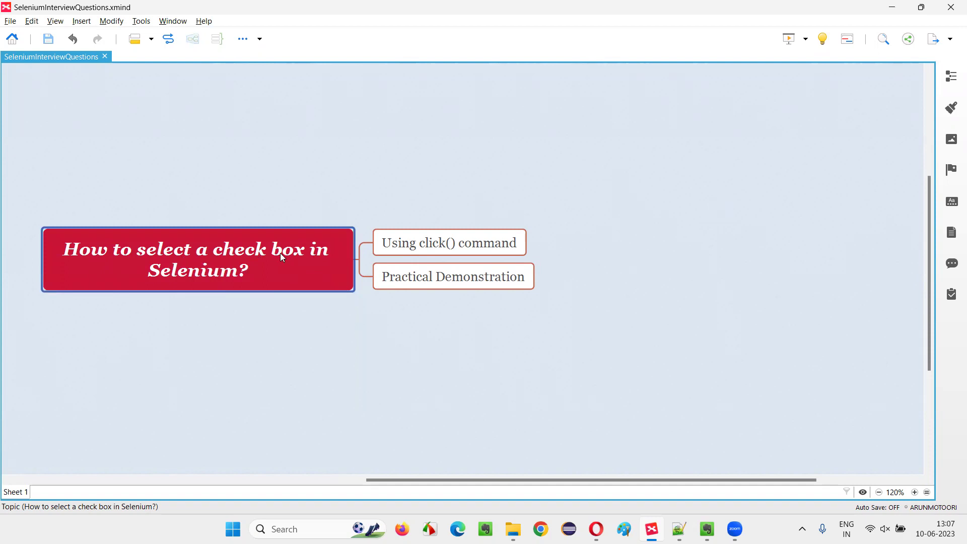
{"action": "left_click", "coordinate": [446, 248]}
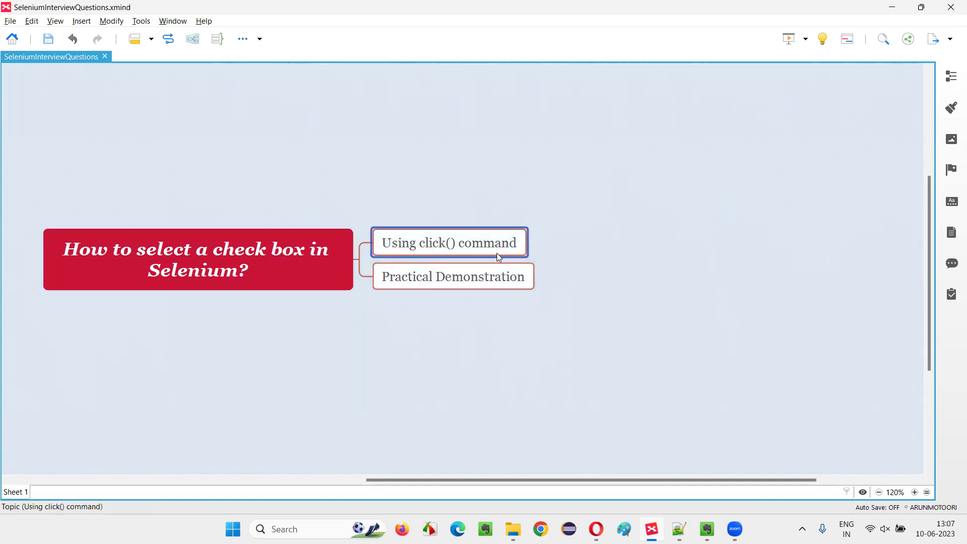
{"action": "left_click", "coordinate": [489, 281]}
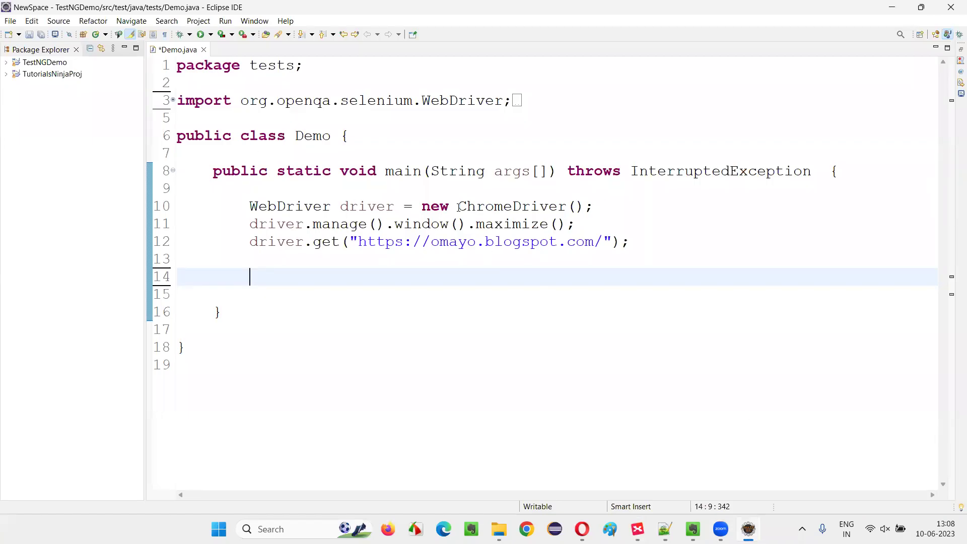
Step: Highlight the ChromeDriver, maximise and omayo URL lines in Demo.java, then go to line 14
{"action": "left_click_drag", "start_coordinate": [457, 206], "coordinate": [593, 206]}
{"action": "left_click_drag", "start_coordinate": [368, 223], "coordinate": [579, 224]}
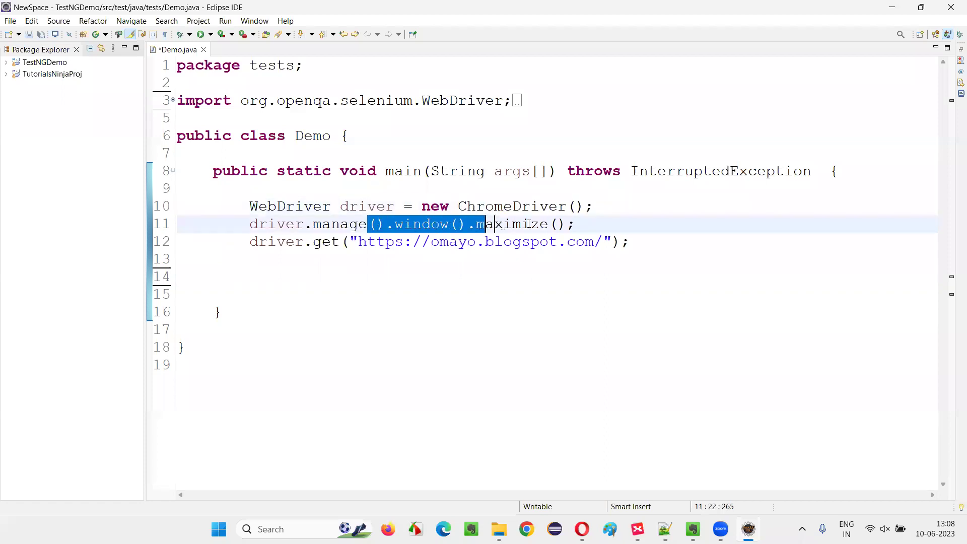
{"action": "left_click", "coordinate": [579, 220]}
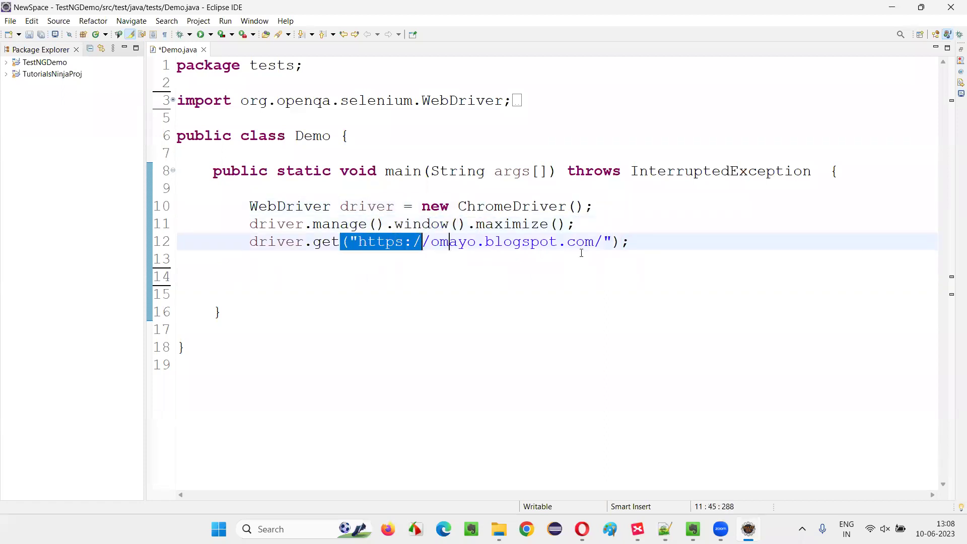
{"action": "left_click_drag", "start_coordinate": [347, 242], "coordinate": [647, 251]}
{"action": "left_click", "coordinate": [647, 250]}
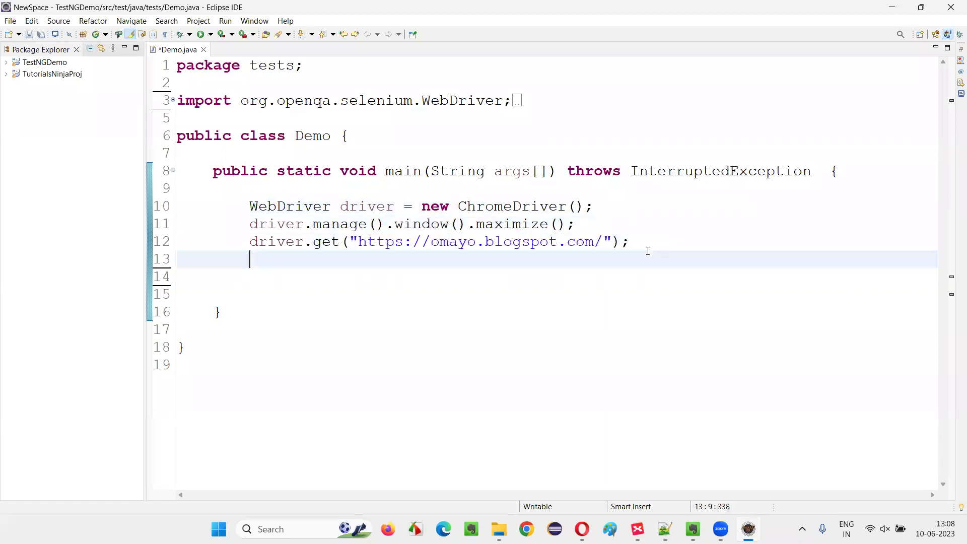
{"action": "left_click", "coordinate": [298, 276]}
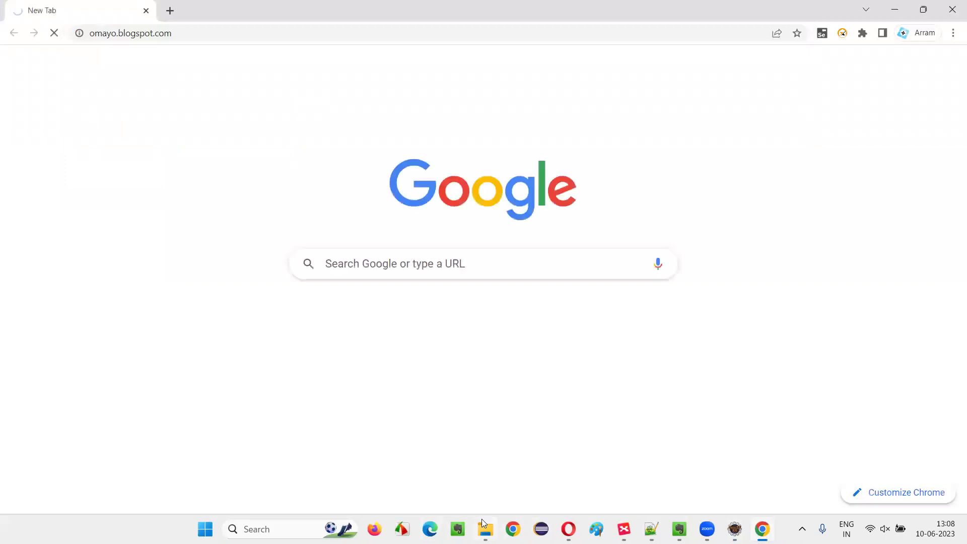
{"action": "scroll", "coordinate": [865, 172], "scroll_direction": "down", "scroll_amount": 3}
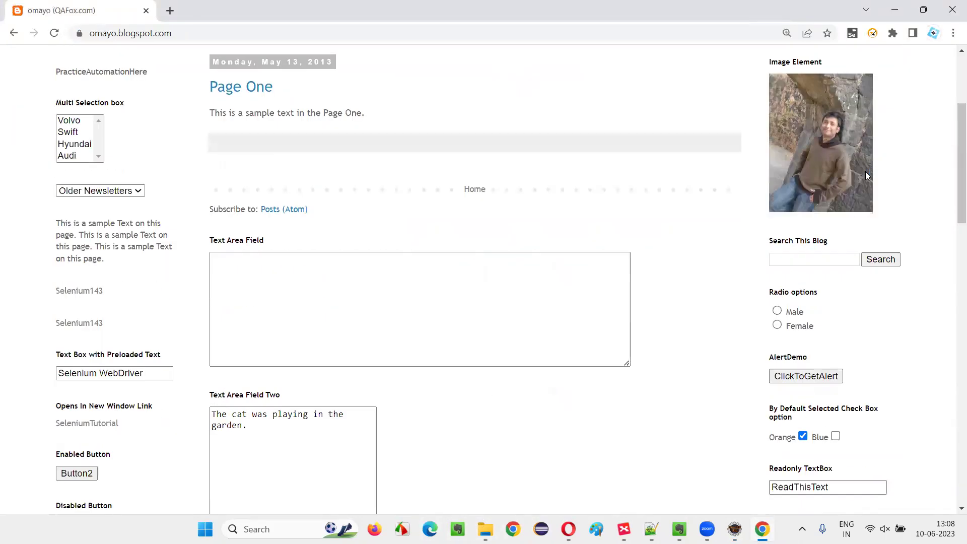
{"action": "scroll", "coordinate": [865, 171], "scroll_direction": "down", "scroll_amount": 2}
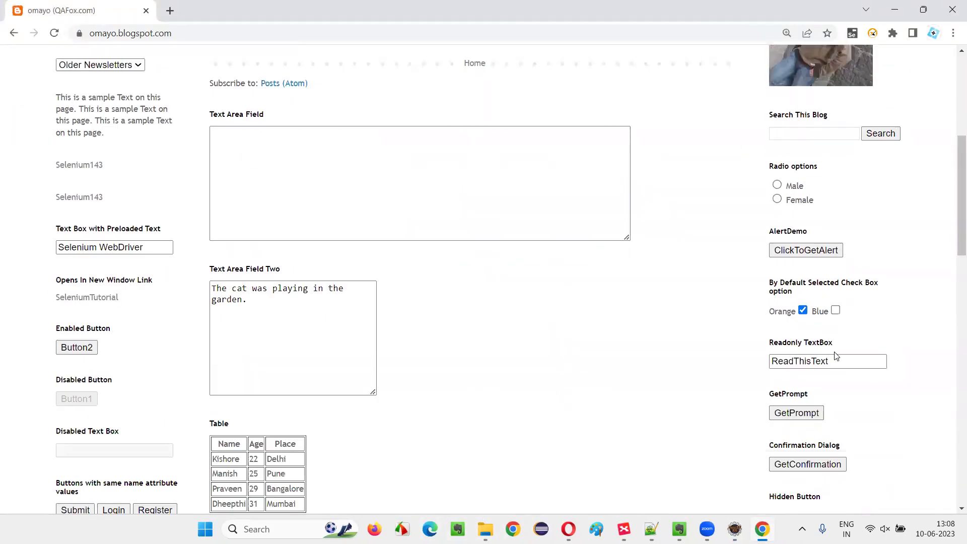
Step: Inspect the Blue checkbox in Chrome, copy its id 'checkbox2', and return to Eclipse
{"action": "right_click", "coordinate": [836, 311]}
{"action": "left_click", "coordinate": [726, 304]}
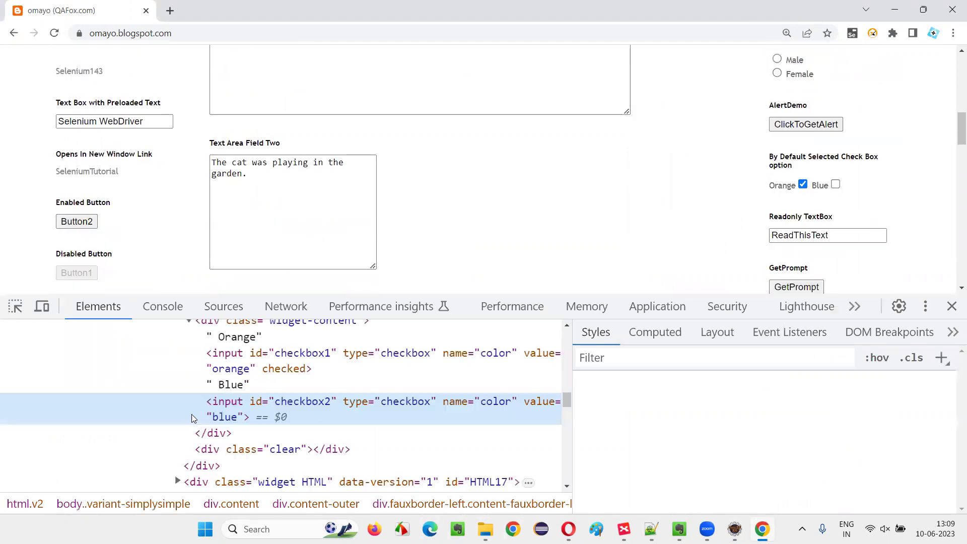
{"action": "double_click", "coordinate": [301, 401]}
{"action": "right_click", "coordinate": [302, 401]}
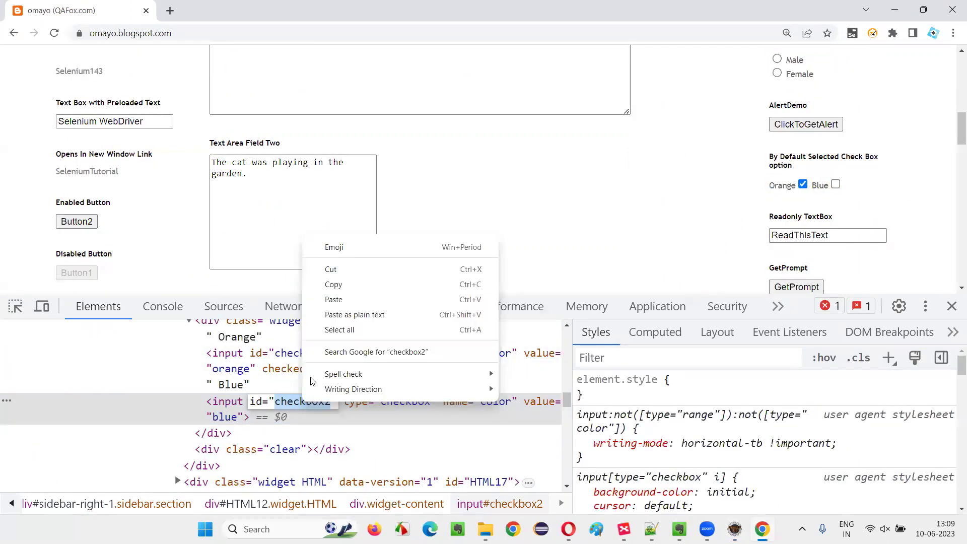
{"action": "left_click", "coordinate": [352, 288]}
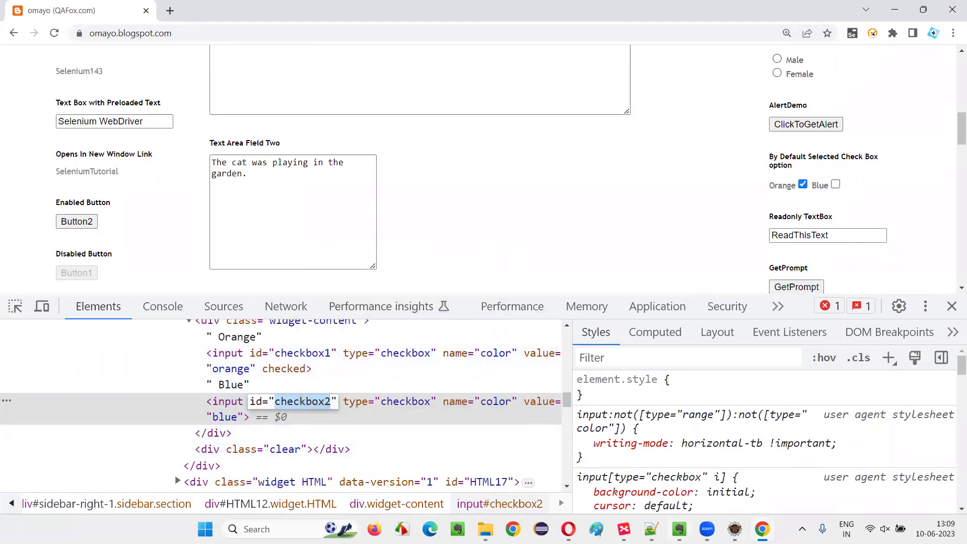
{"action": "key", "text": "alt+Tab"}
{"action": "type", "text": "driver."}
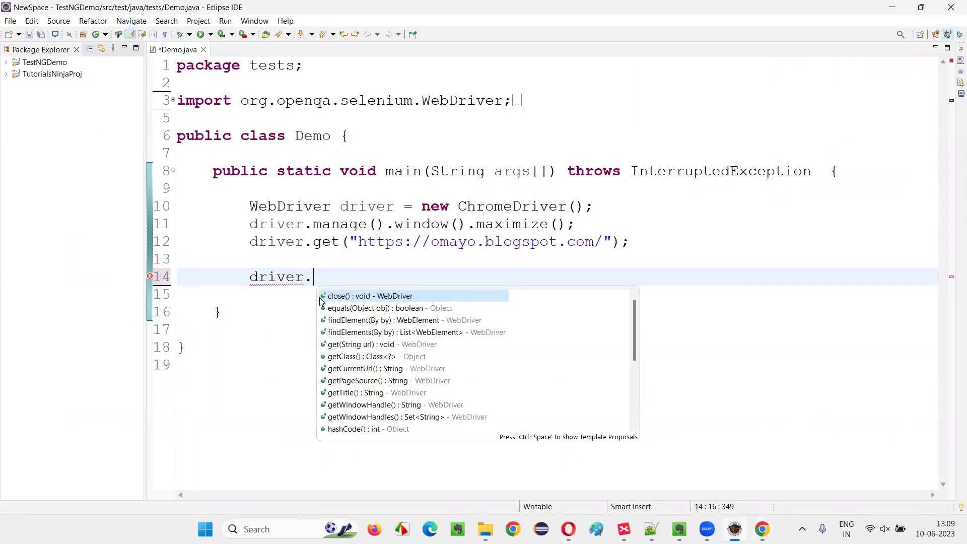
{"action": "type", "text": "find"}
Step: Autocomplete findElement, By.id("checkbox2") and click() on line 15
{"action": "key", "text": "Return"}
{"action": "type", "text": "By"}
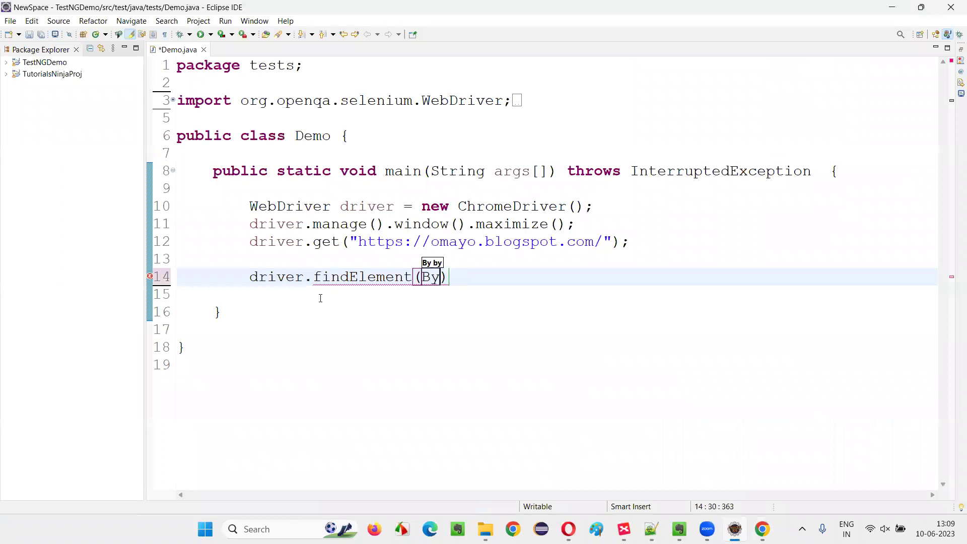
{"action": "type", "text": ".id"}
{"action": "key", "text": "Return"}
{"action": "type", "text": "\""}
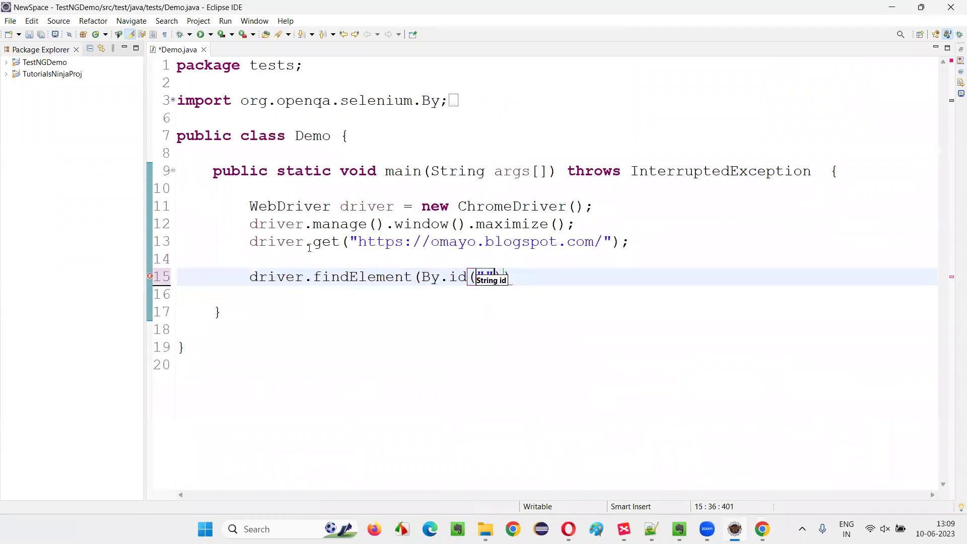
{"action": "type", "text": "checkbox2\"))"}
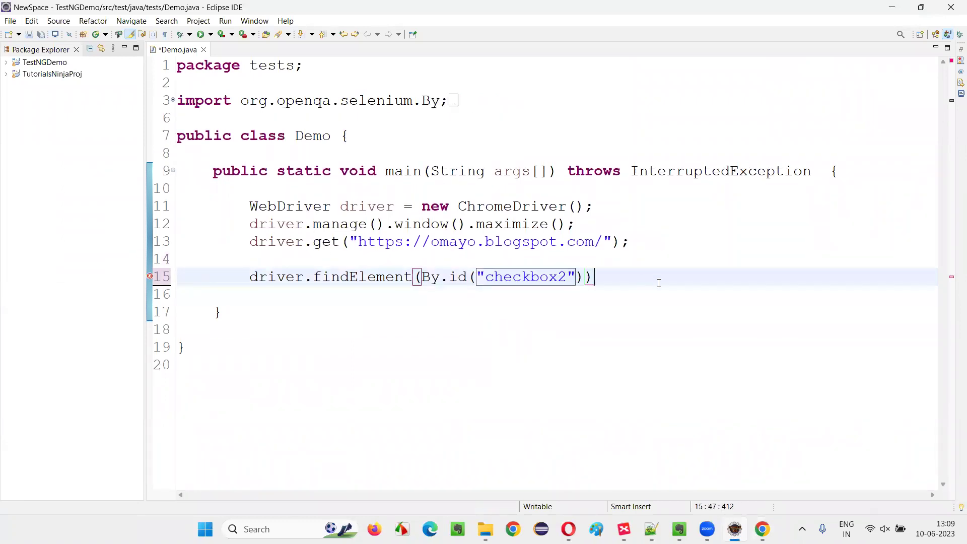
{"action": "type", "text": ".clic"}
{"action": "key", "text": "Return"}
{"action": "type", "text": ";"}
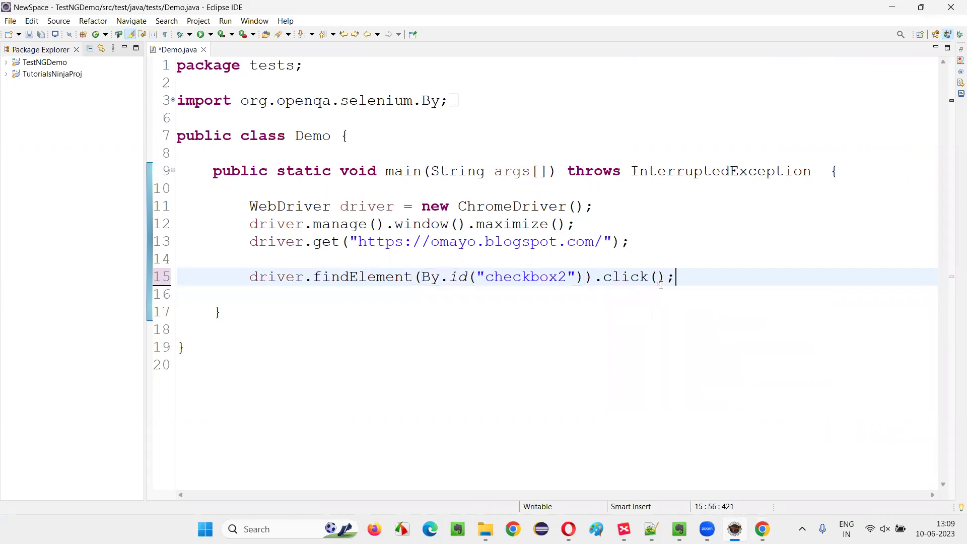
Step: Run Demo.java as a Java Application from the editor's context menu
{"action": "right_click", "coordinate": [384, 291]}
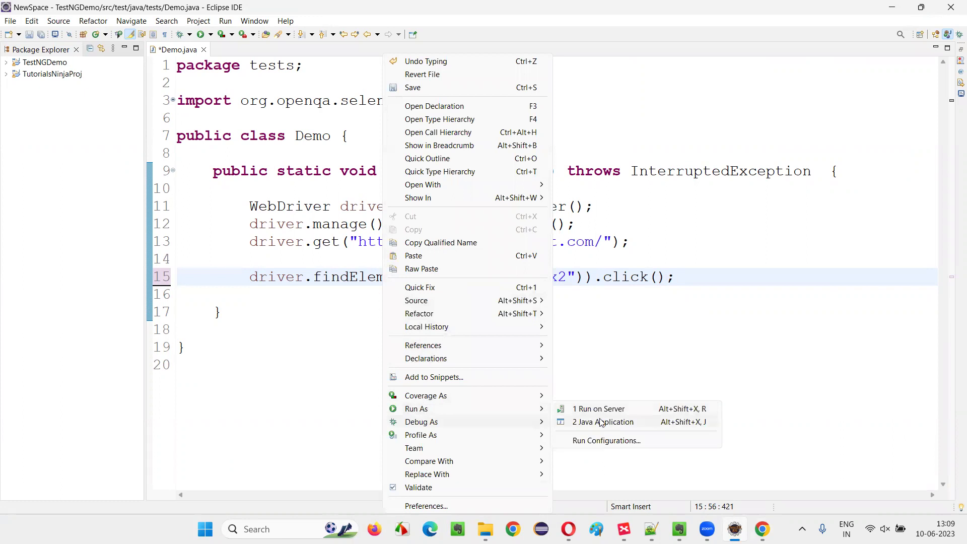
{"action": "left_click", "coordinate": [600, 419]}
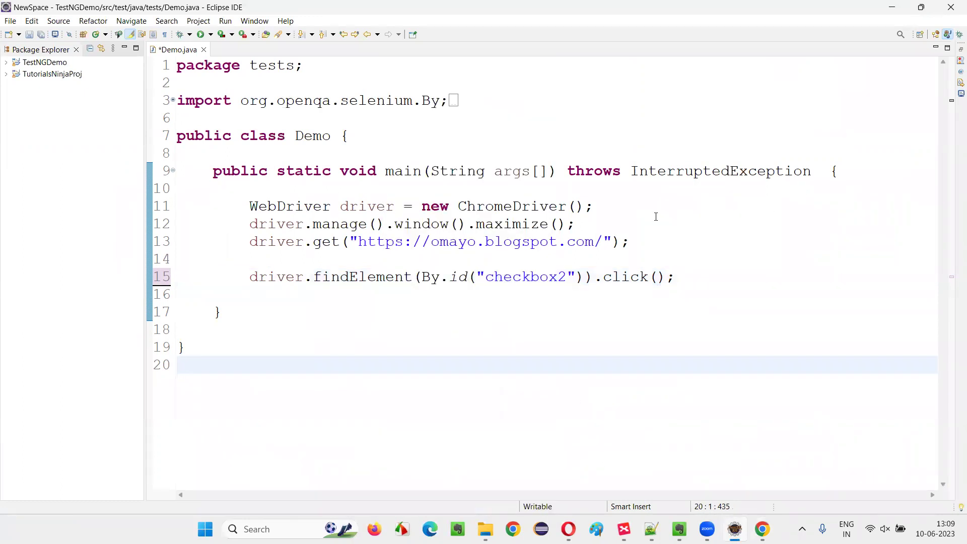
{"action": "right_click", "coordinate": [555, 163]}
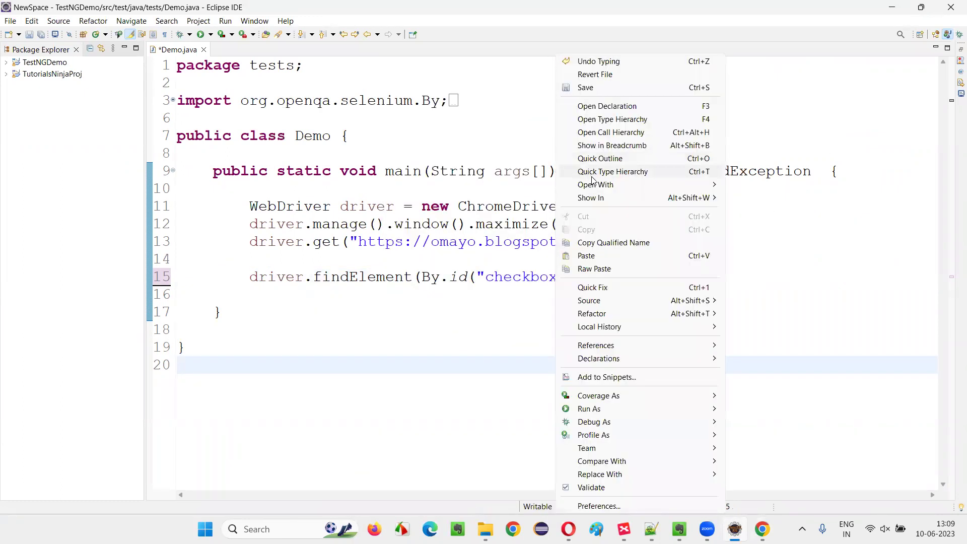
{"action": "right_click", "coordinate": [443, 229]}
{"action": "mouse_move", "coordinate": [589, 409]}
{"action": "left_click", "coordinate": [676, 423]}
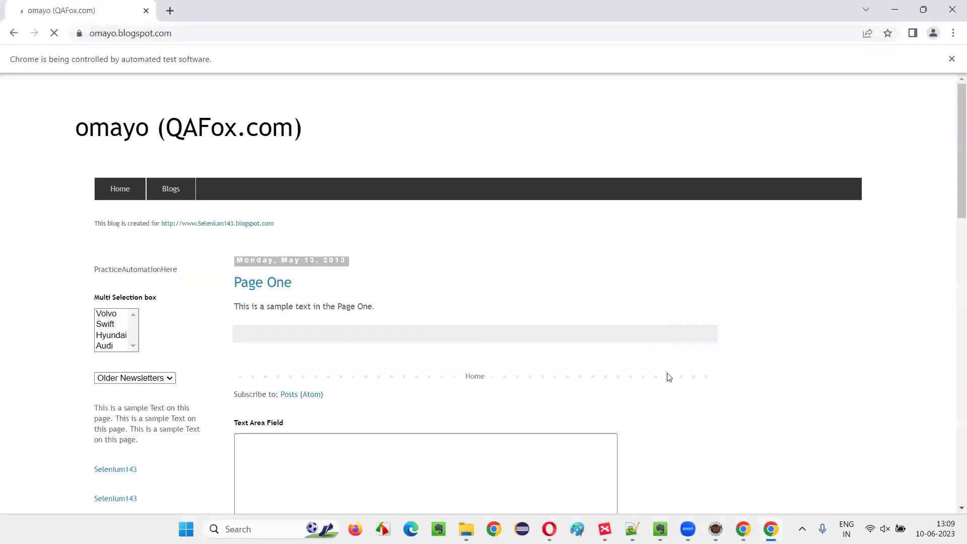
{"action": "scroll", "coordinate": [681, 374], "scroll_direction": "down", "scroll_amount": 3}
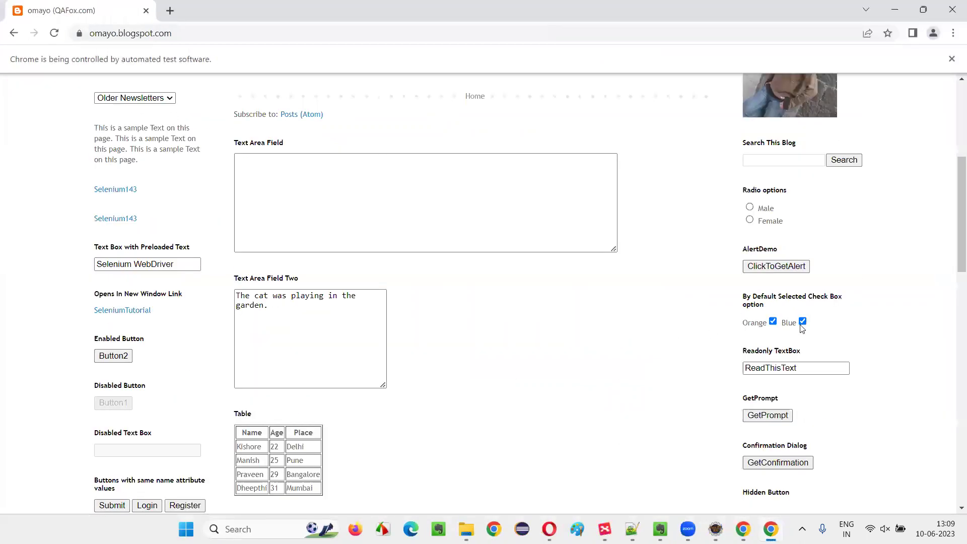
Step: Tick the Blue checkbox, close Chrome, highlight '.click();' and return to the mind map
{"action": "left_click", "coordinate": [802, 323]}
{"action": "left_click", "coordinate": [952, 10]}
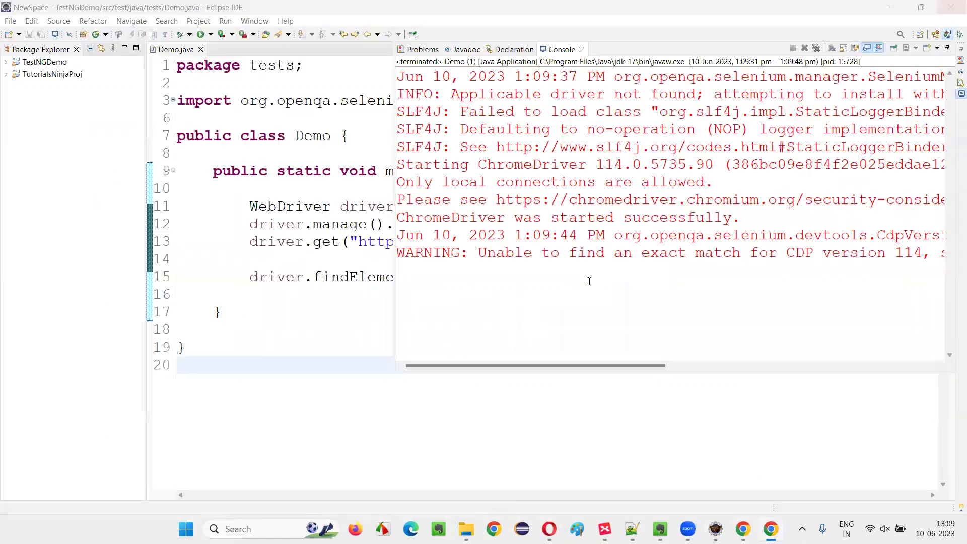
{"action": "left_click", "coordinate": [352, 350]}
{"action": "left_click_drag", "start_coordinate": [594, 277], "coordinate": [713, 276]}
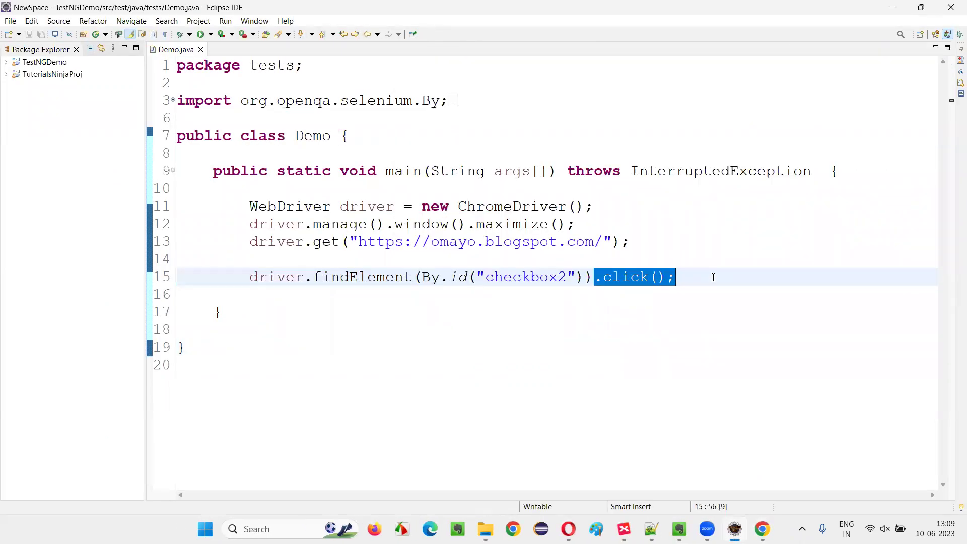
{"action": "key", "text": "alt+Tab"}
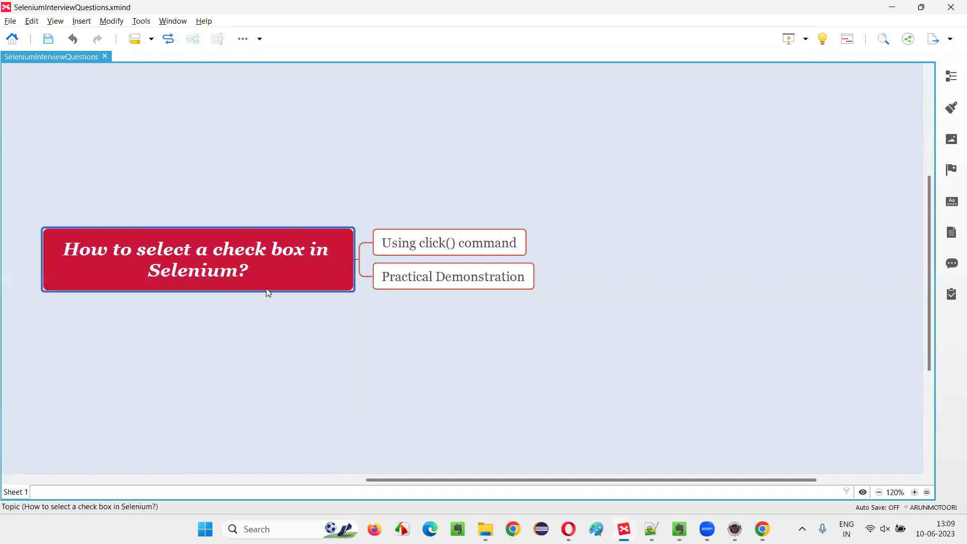
{"action": "left_click", "coordinate": [526, 243]}
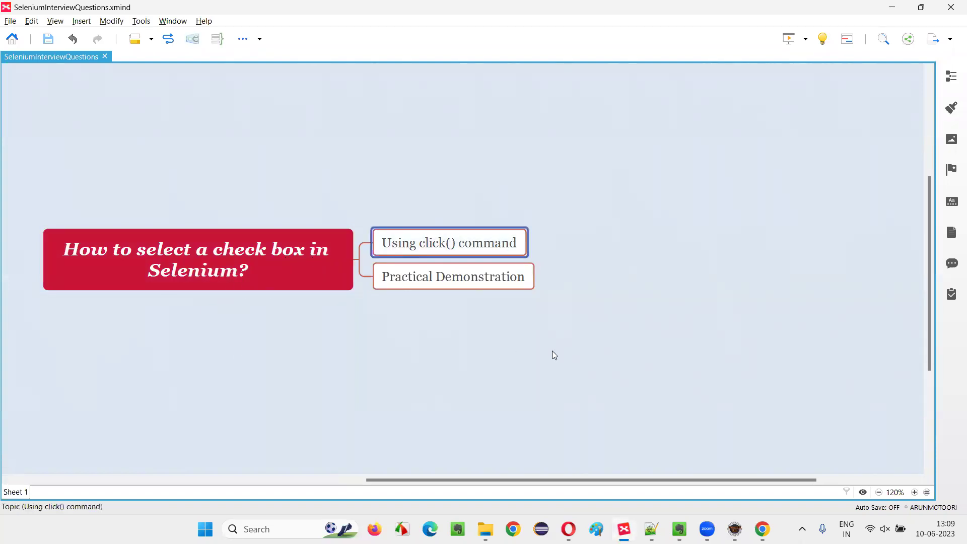
{"action": "left_click", "coordinate": [293, 271]}
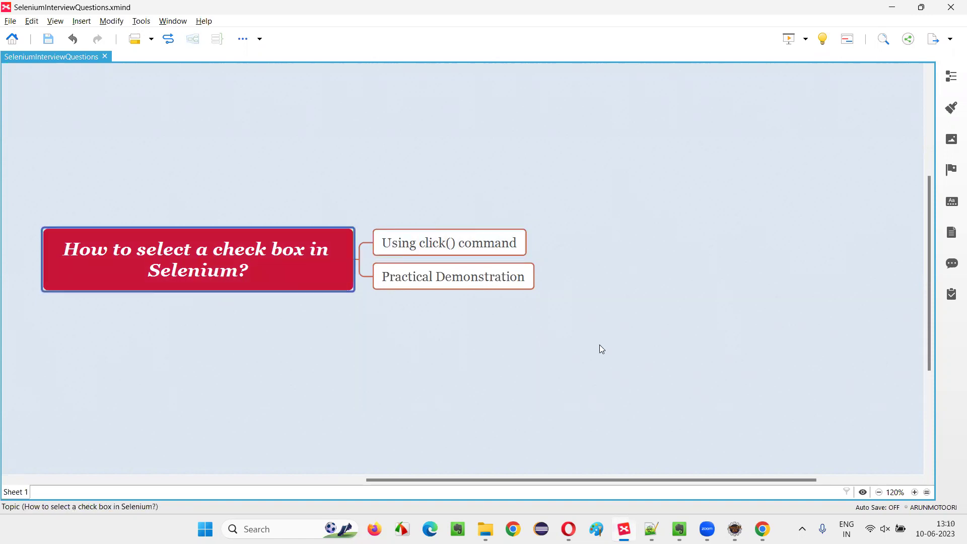